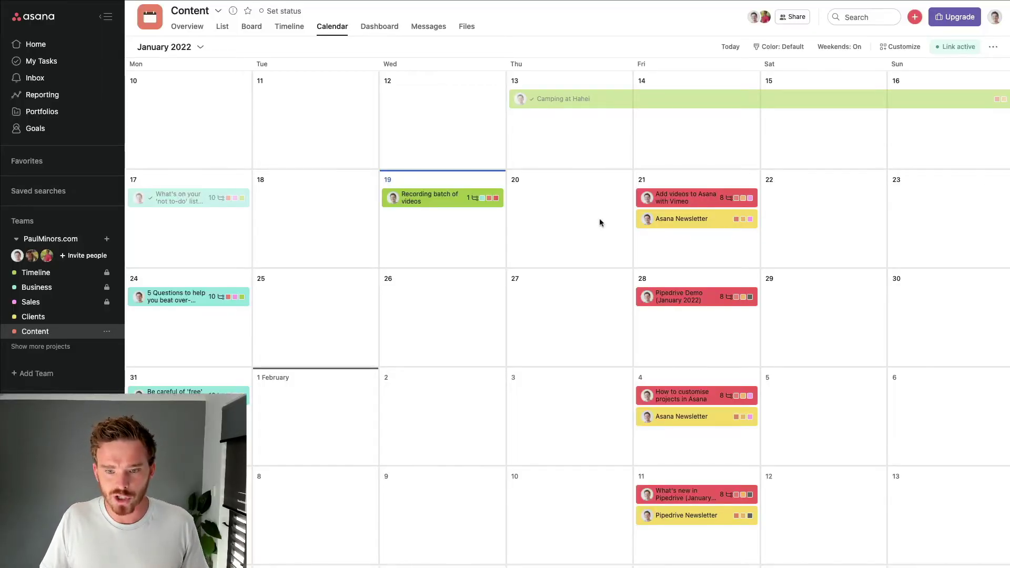
Open the 'Add videos to Asana with Vimeo' card on Fri 21, check its description and comment box, then close it.
{"action": "scroll", "coordinate": [503, 236], "scroll_direction": "down", "scroll_amount": 1}
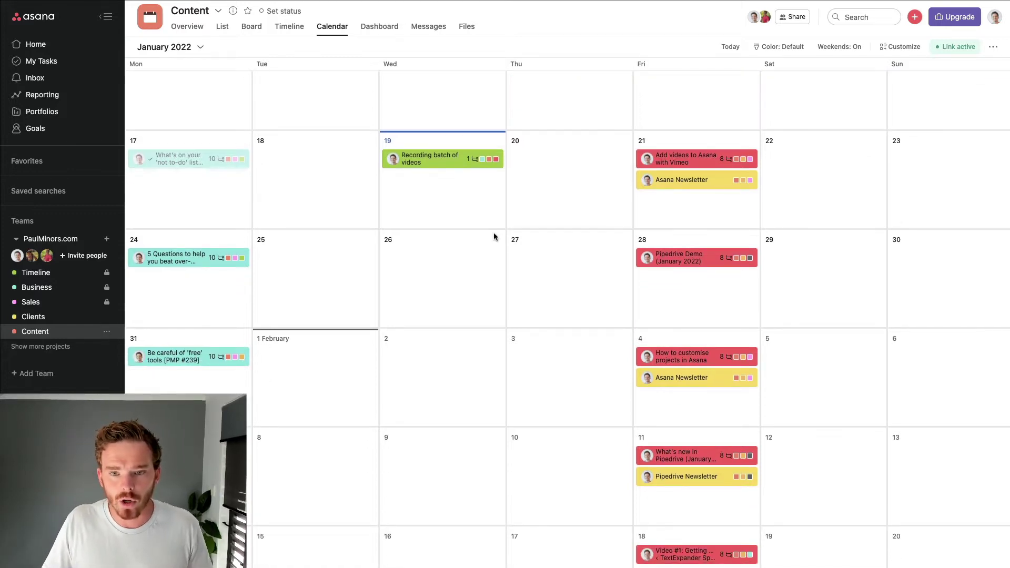
{"action": "left_click", "coordinate": [684, 159]}
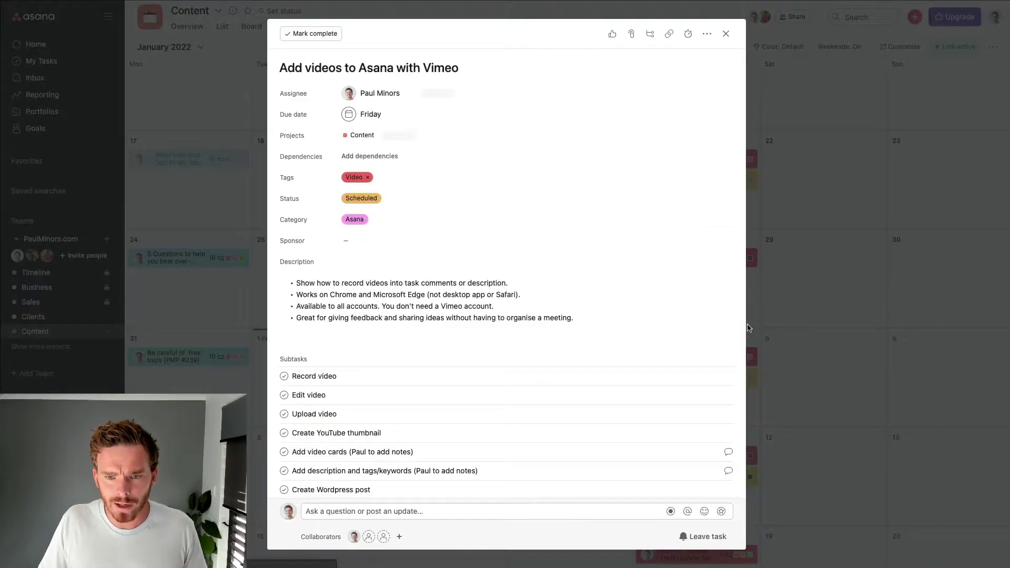
{"action": "scroll", "coordinate": [669, 369], "scroll_direction": "down", "scroll_amount": 2}
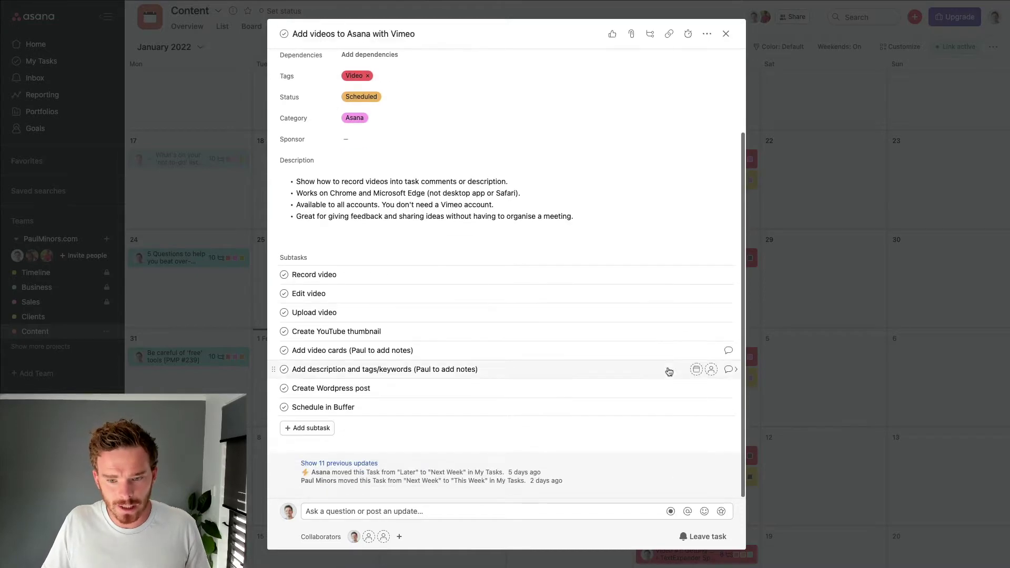
{"action": "left_click", "coordinate": [597, 221]}
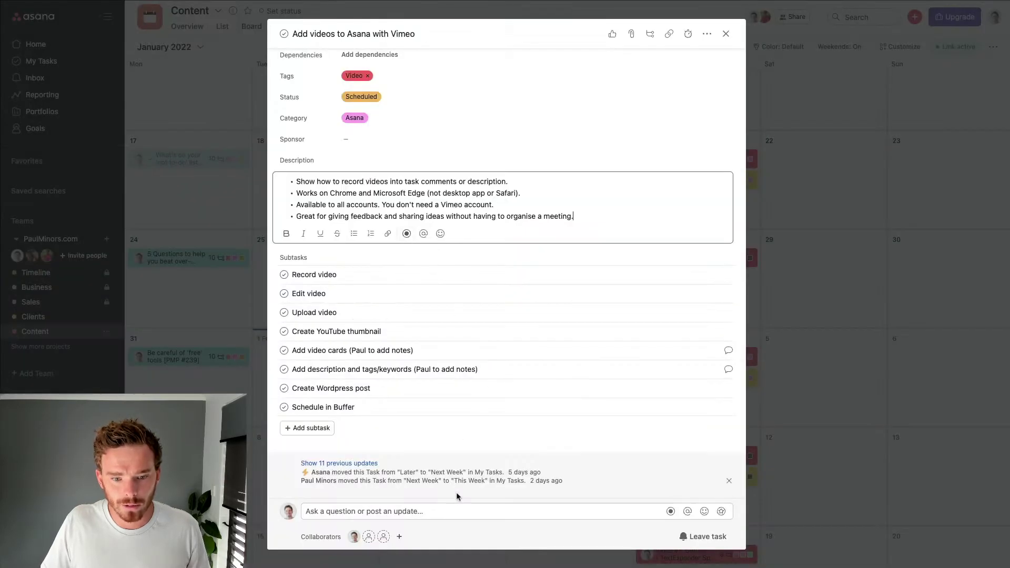
{"action": "left_click", "coordinate": [478, 510]}
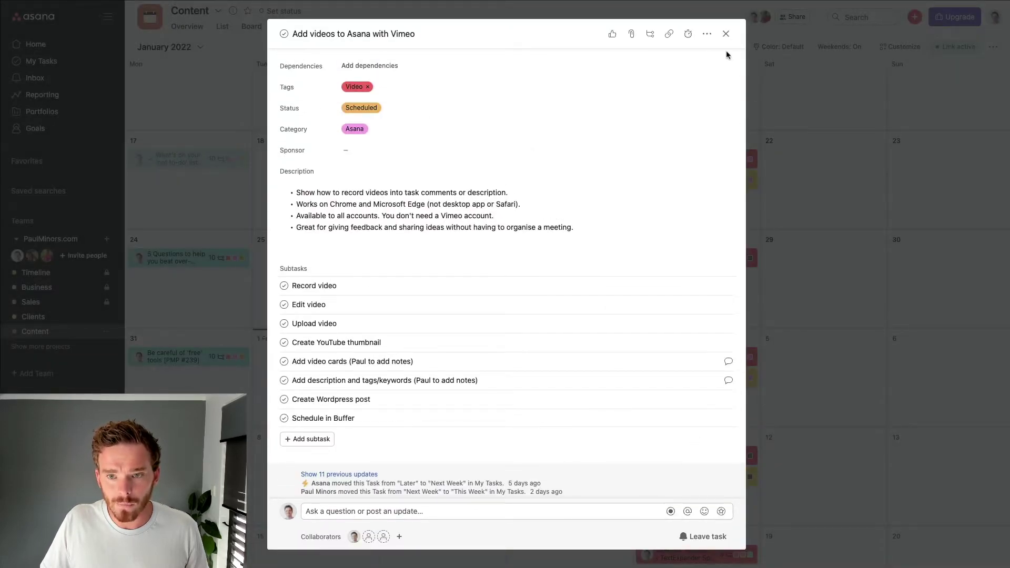
{"action": "left_click", "coordinate": [747, 49]}
Start a new message from the red + menu, then discard the draft.
{"action": "left_click", "coordinate": [915, 16]}
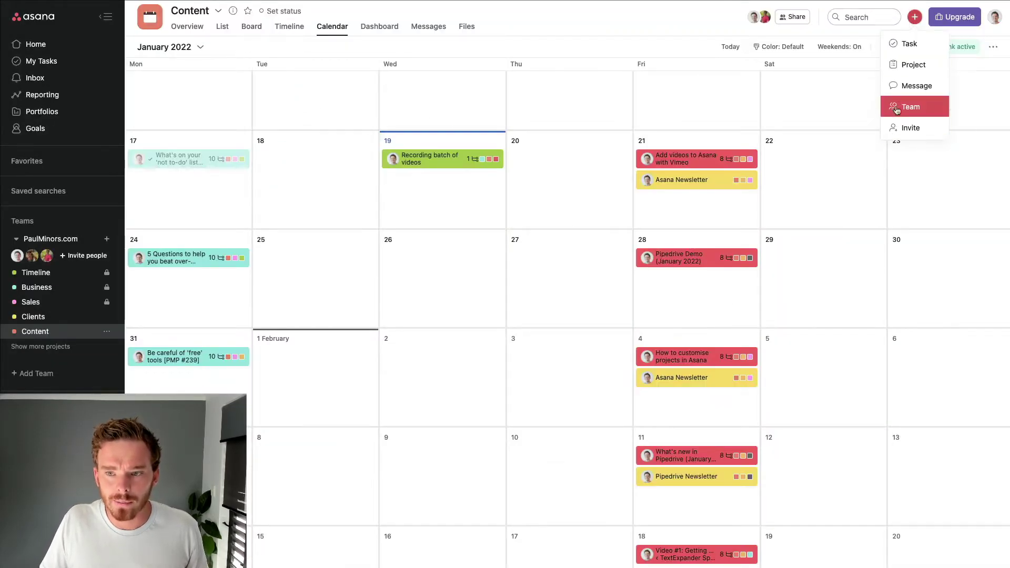
{"action": "left_click", "coordinate": [917, 85]}
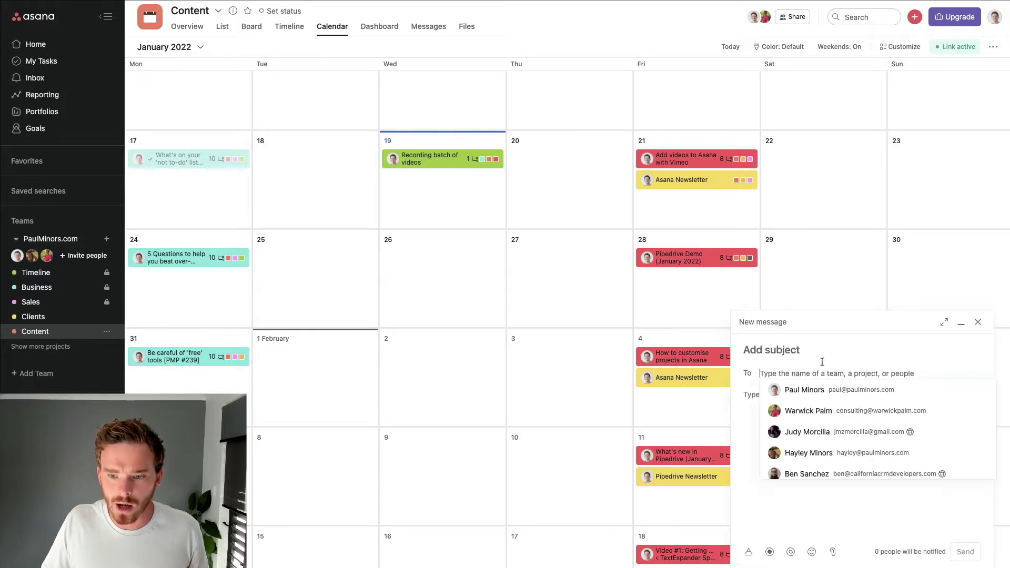
{"action": "left_click", "coordinate": [811, 509]}
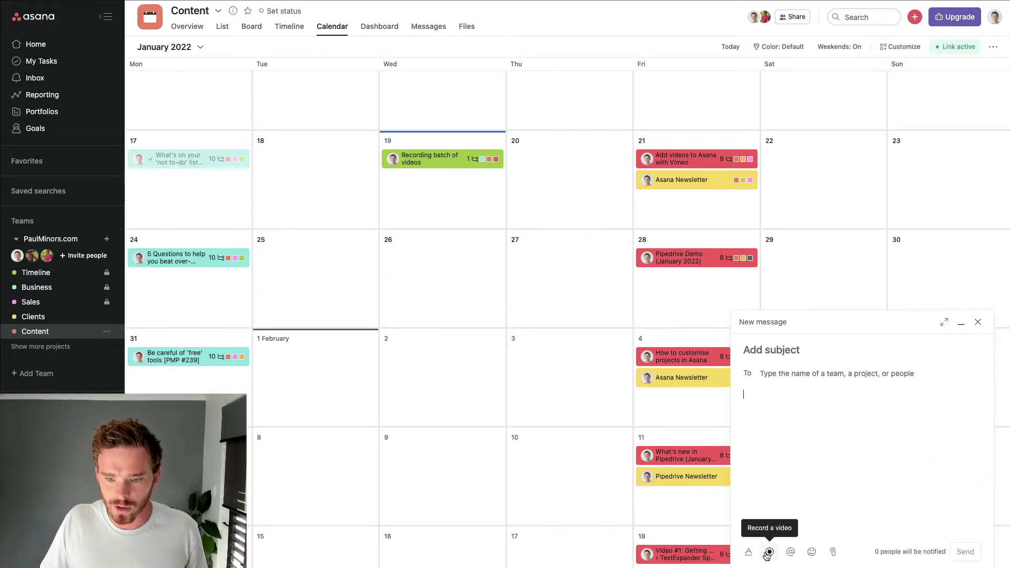
{"action": "left_click", "coordinate": [977, 323]}
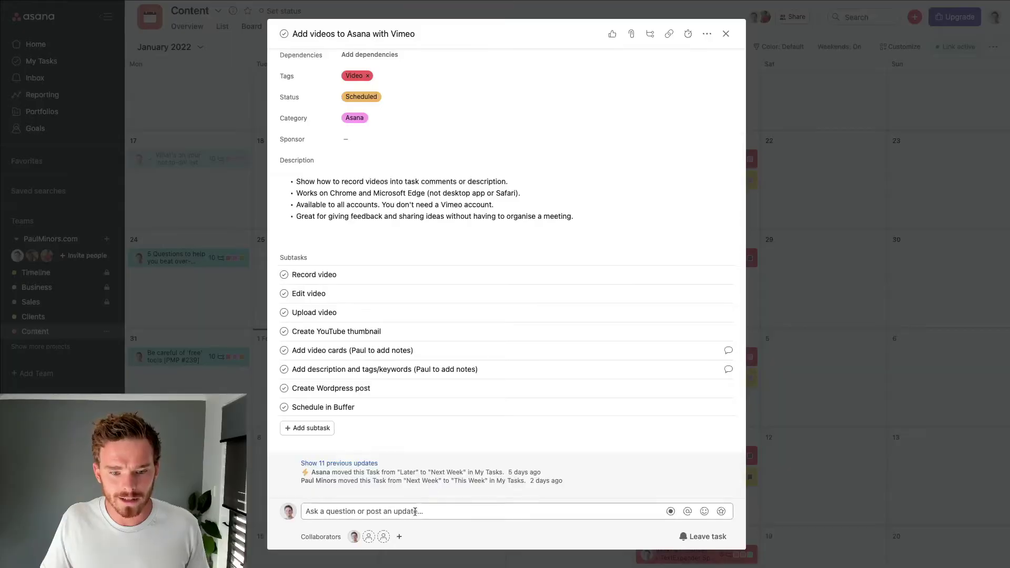
Start a video comment using the Logitech BRIO camera and the default RØDE microphone.
{"action": "left_click", "coordinate": [413, 512]}
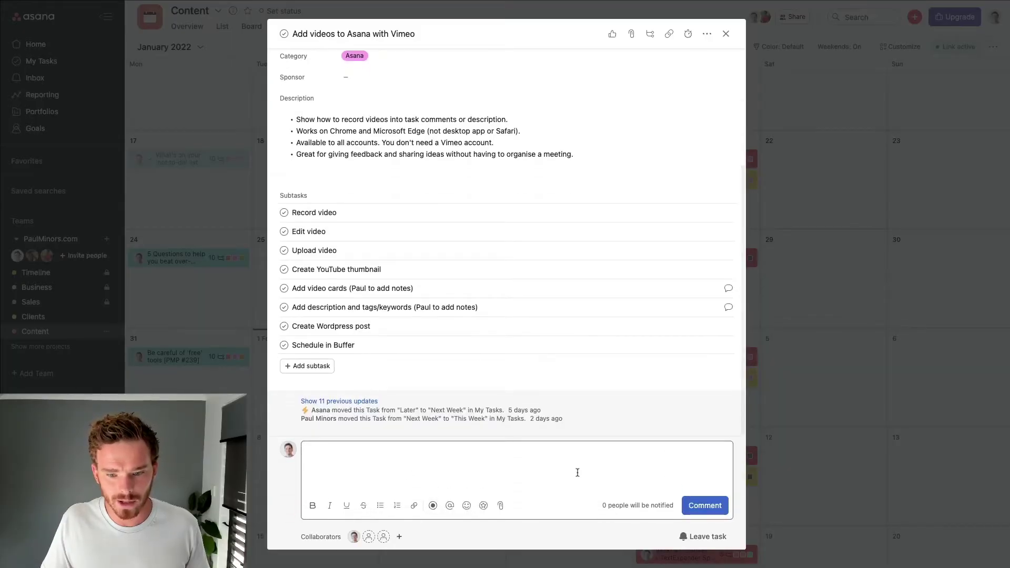
{"action": "left_click", "coordinate": [434, 509]}
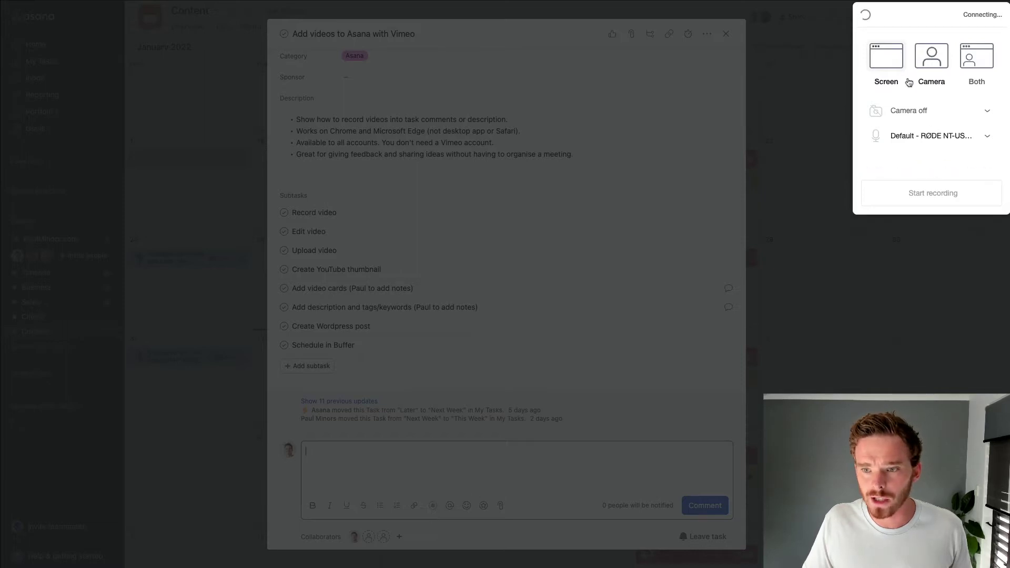
{"action": "left_click", "coordinate": [926, 112]}
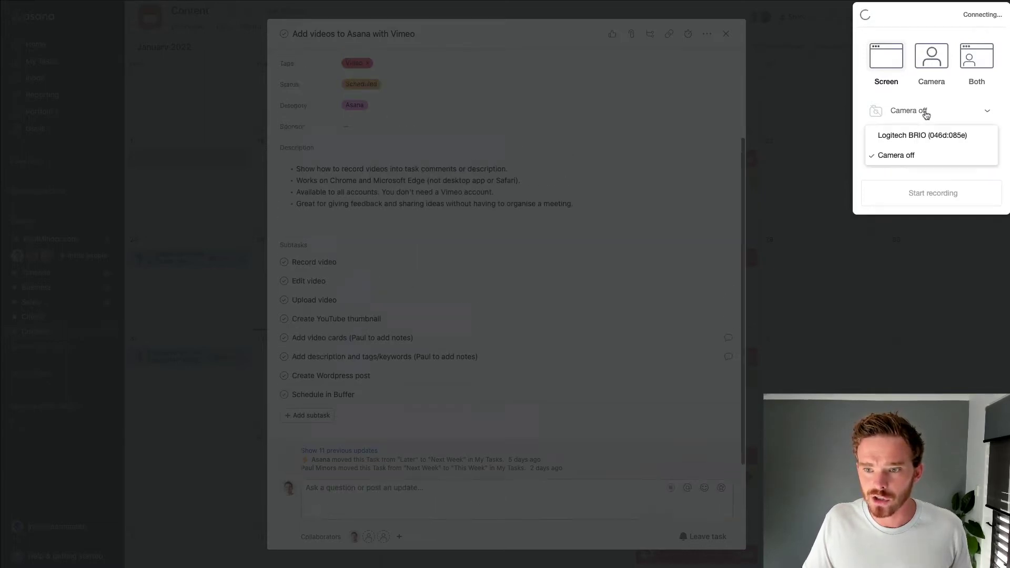
{"action": "left_click", "coordinate": [928, 135]}
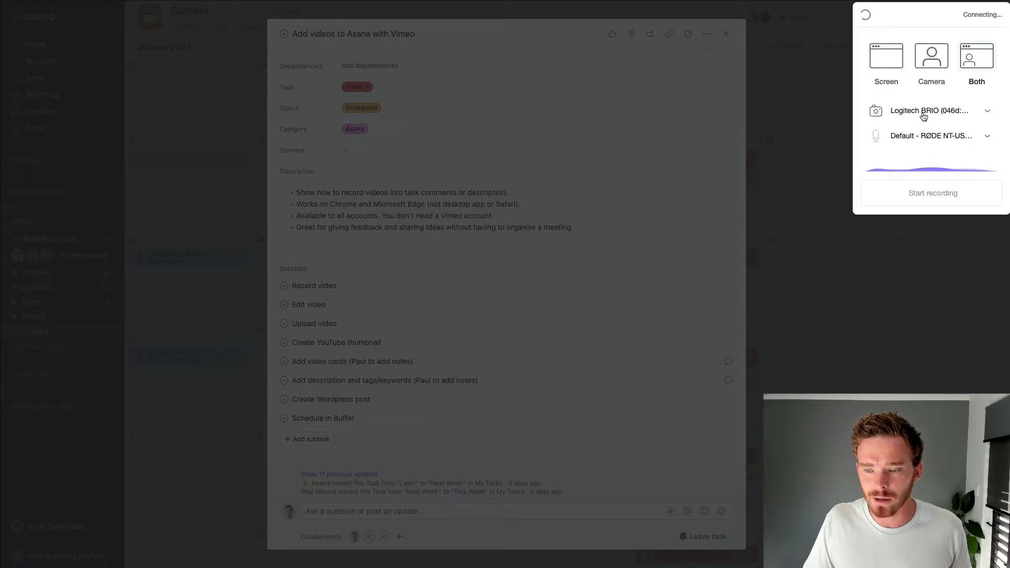
{"action": "left_click", "coordinate": [929, 136]}
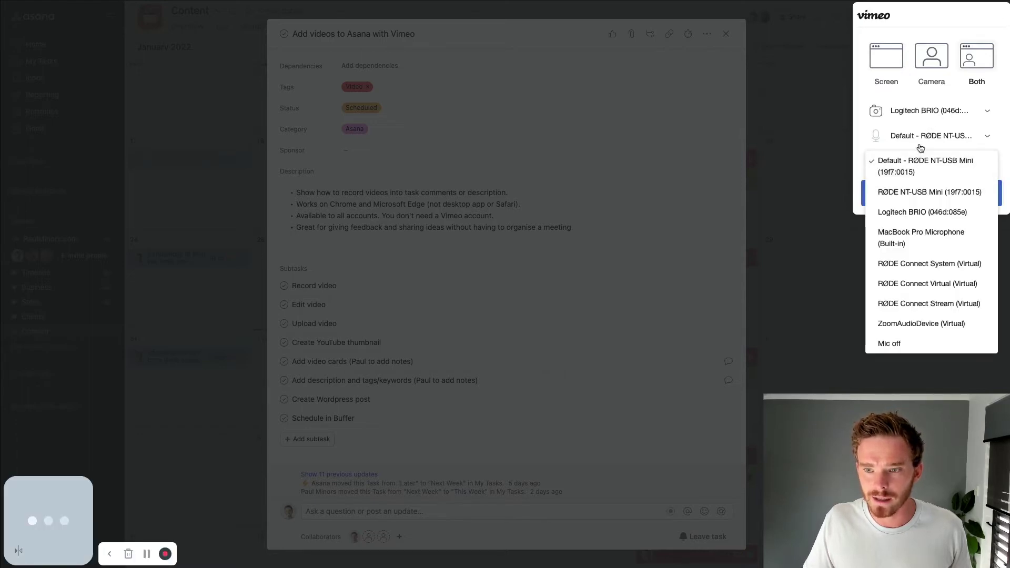
{"action": "left_click", "coordinate": [919, 147]}
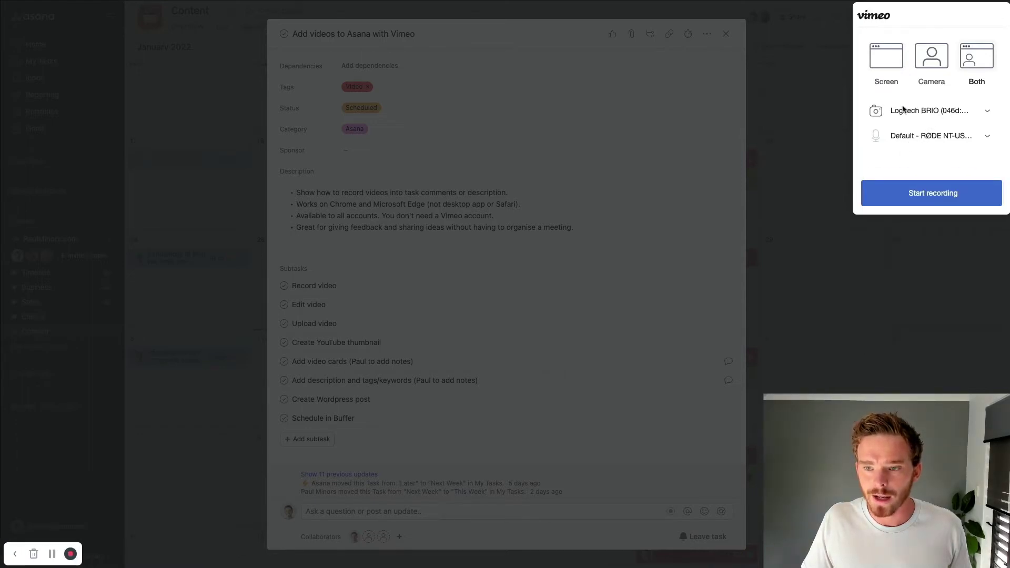
Set the recorder to capture both screen and camera, and start recording.
{"action": "left_click", "coordinate": [886, 57]}
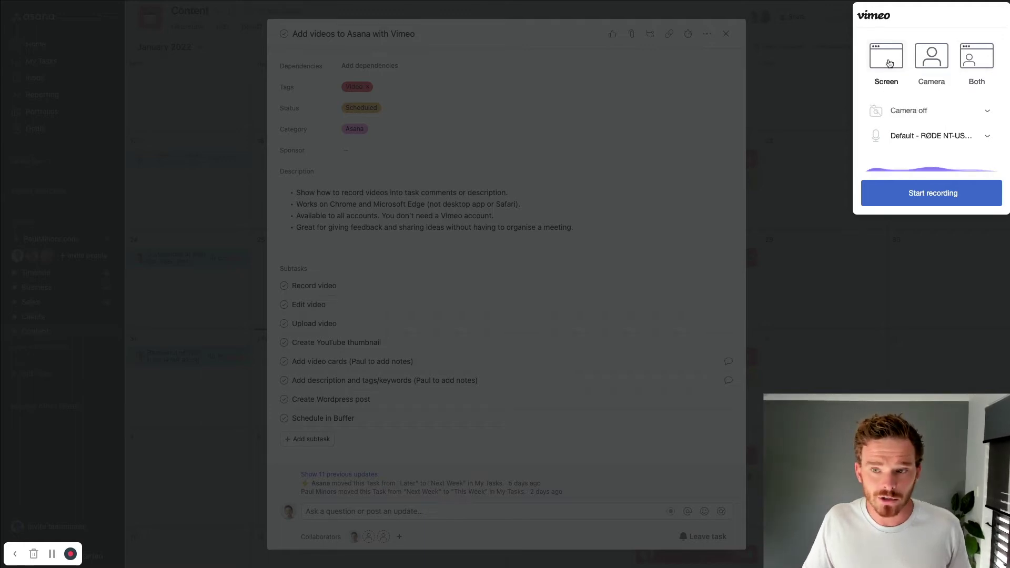
{"action": "left_click", "coordinate": [928, 61]}
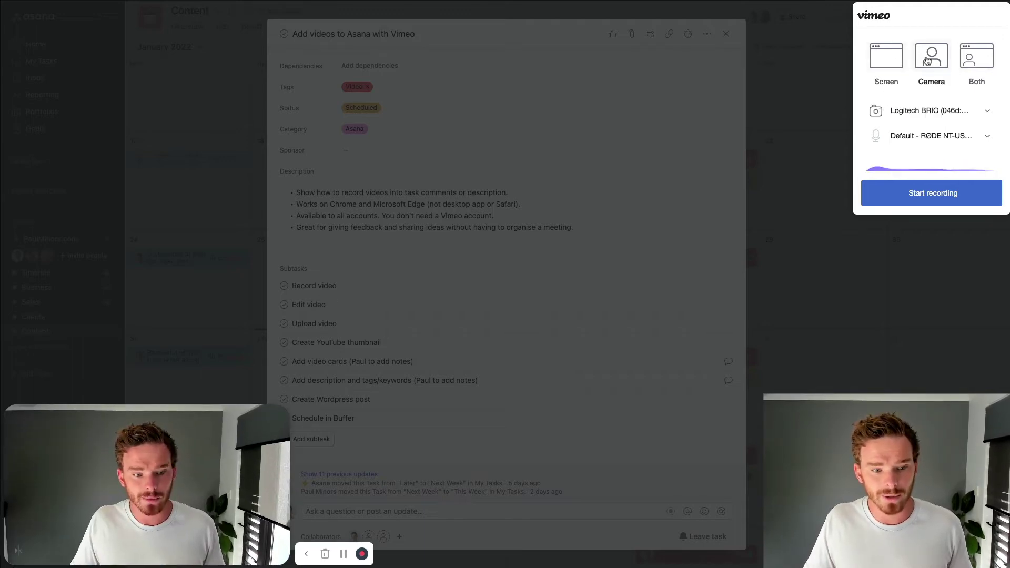
{"action": "left_click", "coordinate": [963, 62]}
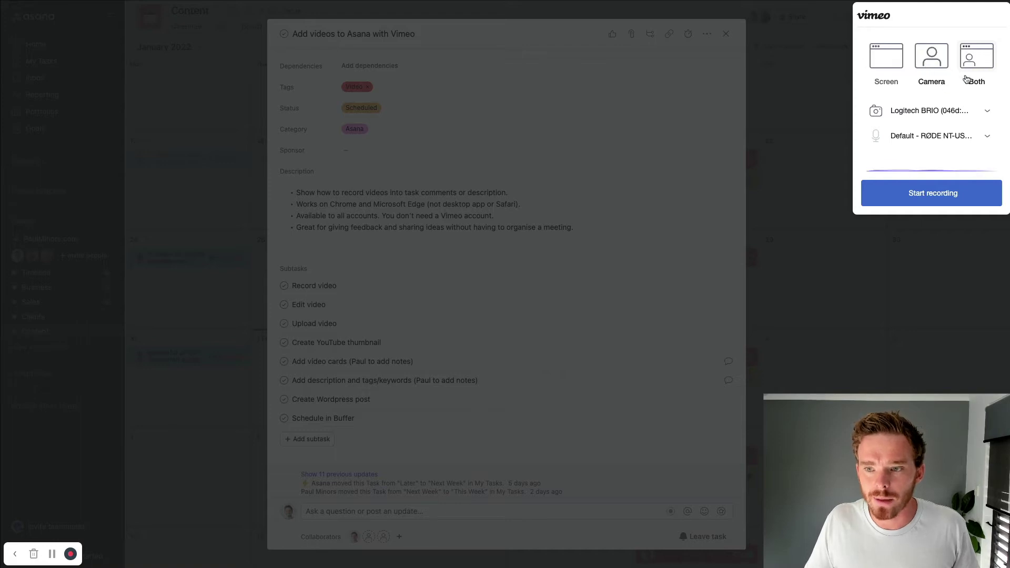
{"action": "left_click", "coordinate": [930, 205]}
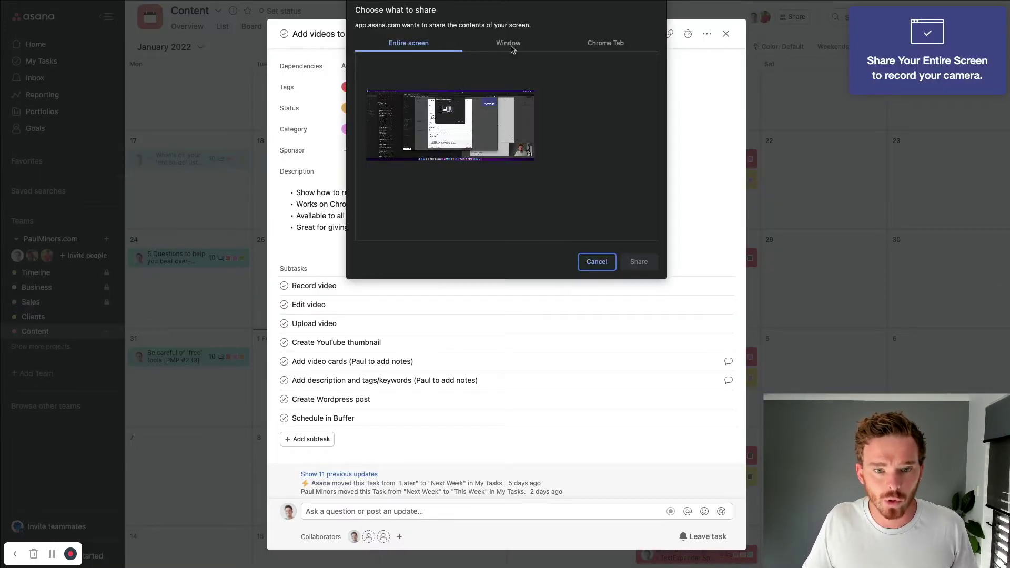
Share the browser window showing the task, record briefly, then pause and stop to upload.
{"action": "left_click", "coordinate": [531, 44]}
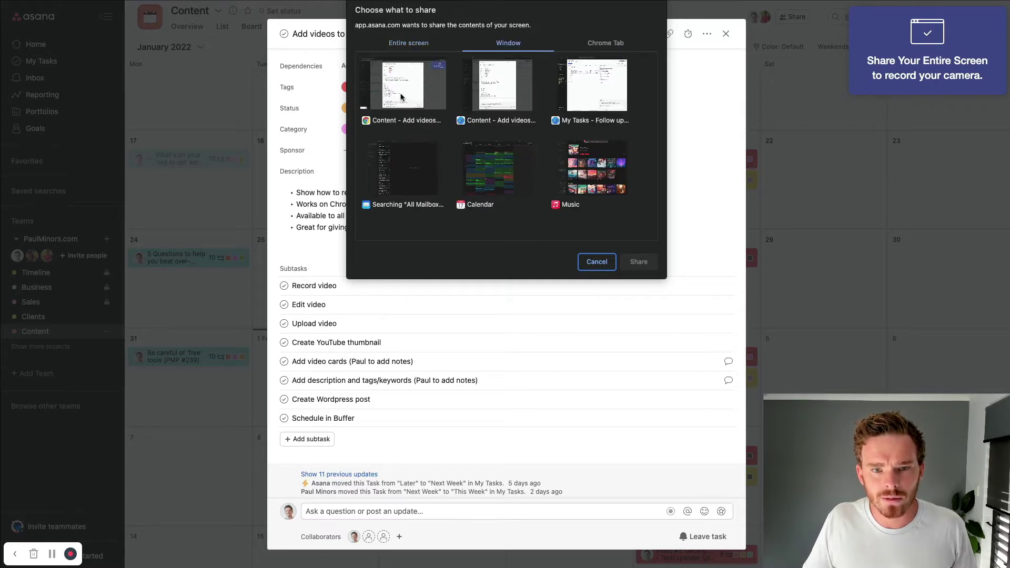
{"action": "left_click", "coordinate": [397, 93]}
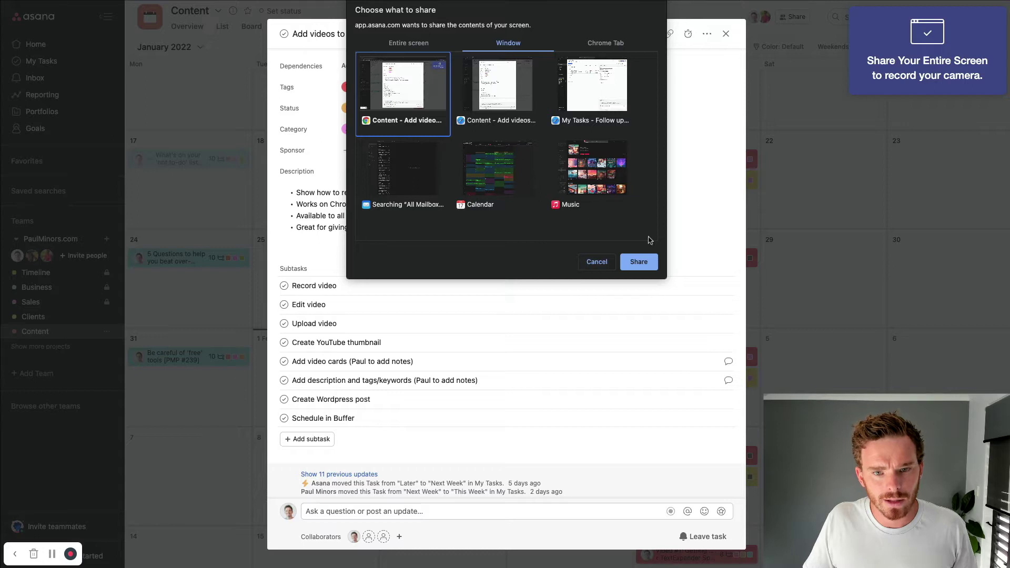
{"action": "left_click", "coordinate": [639, 262]}
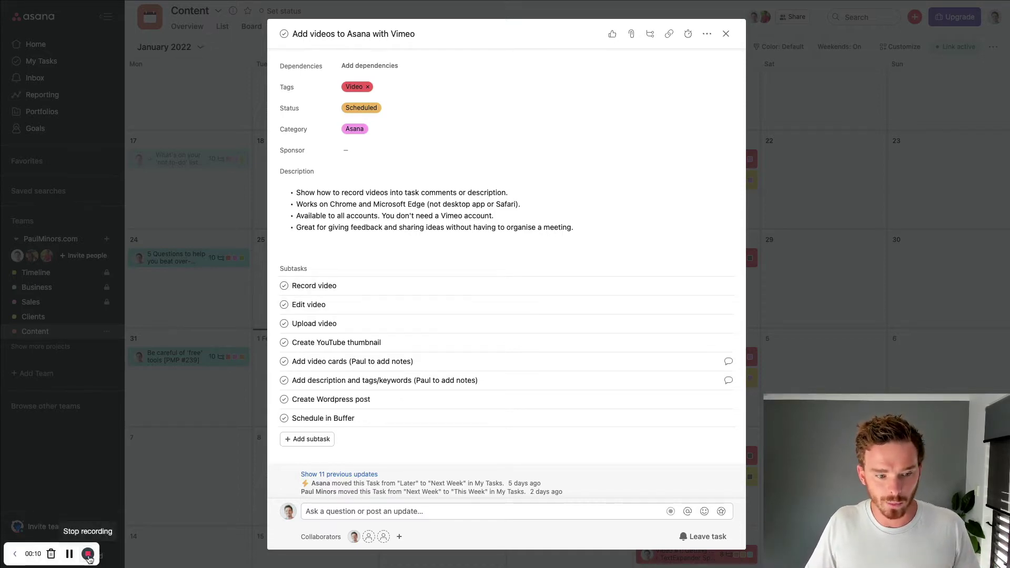
{"action": "left_click", "coordinate": [69, 554]}
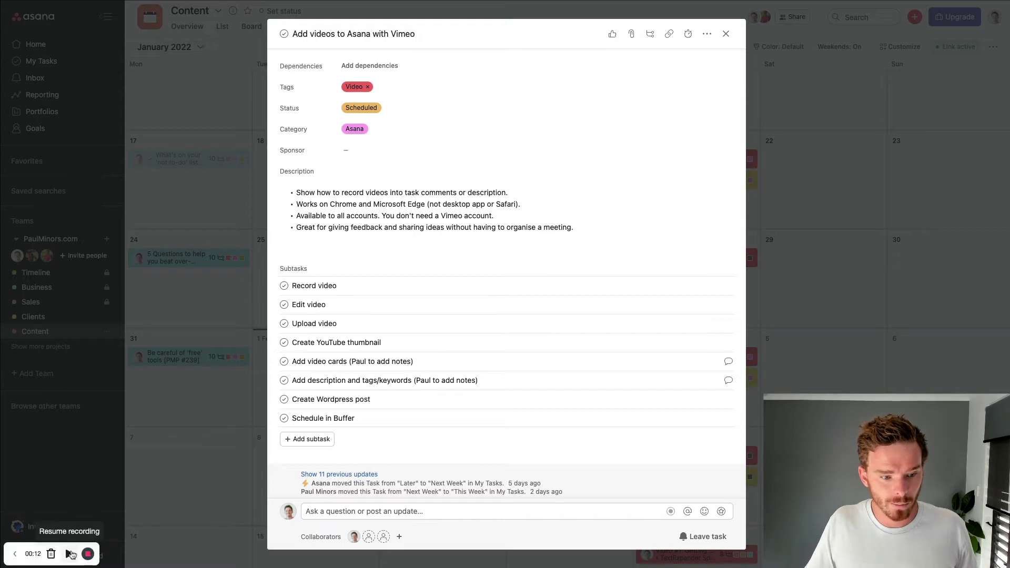
{"action": "left_click", "coordinate": [87, 556]}
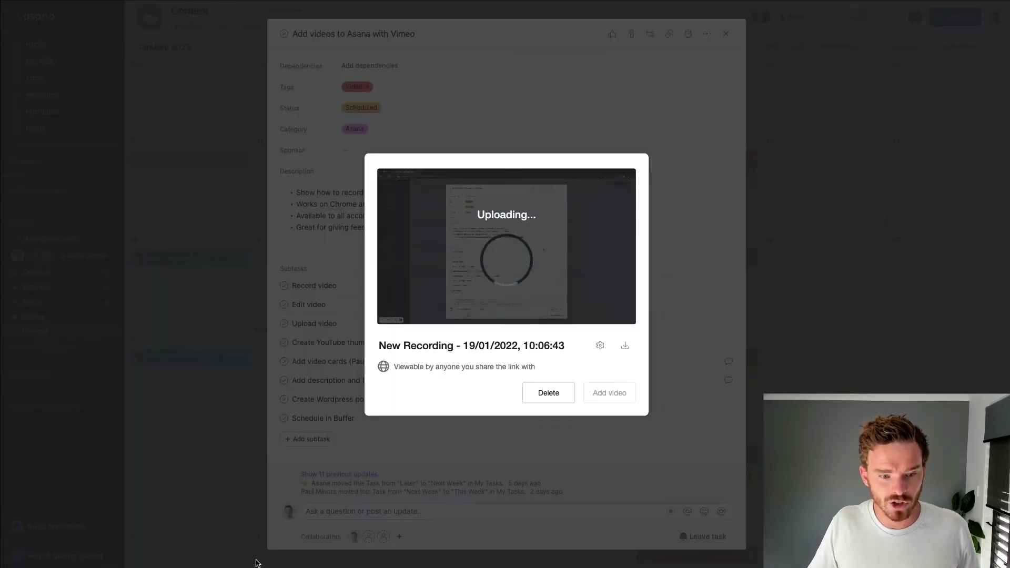
Title the new video 'Feedback on blog post', fixing the typo.
{"action": "left_click", "coordinate": [411, 332]}
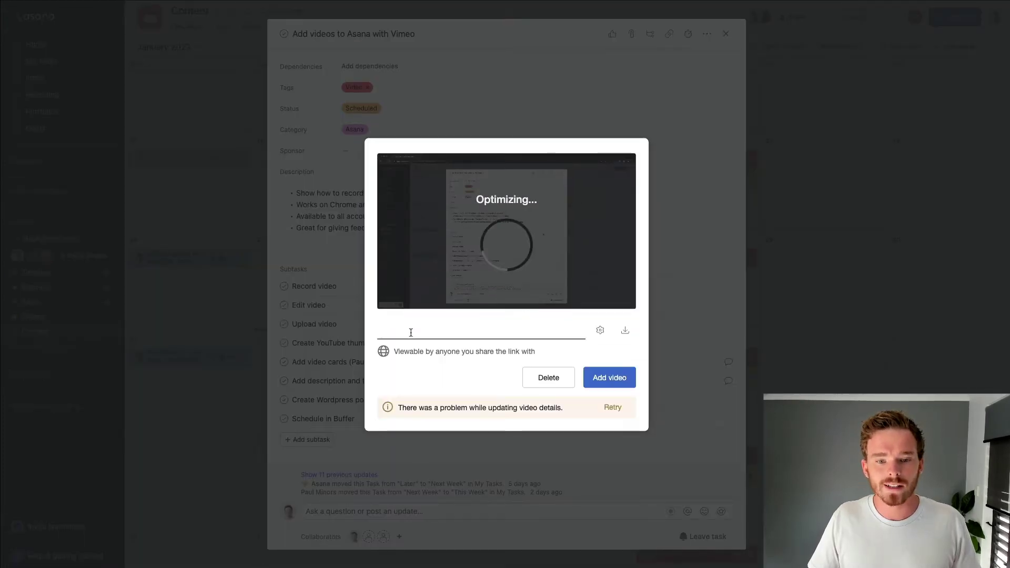
{"action": "type", "text": "Feedback on nblog"}
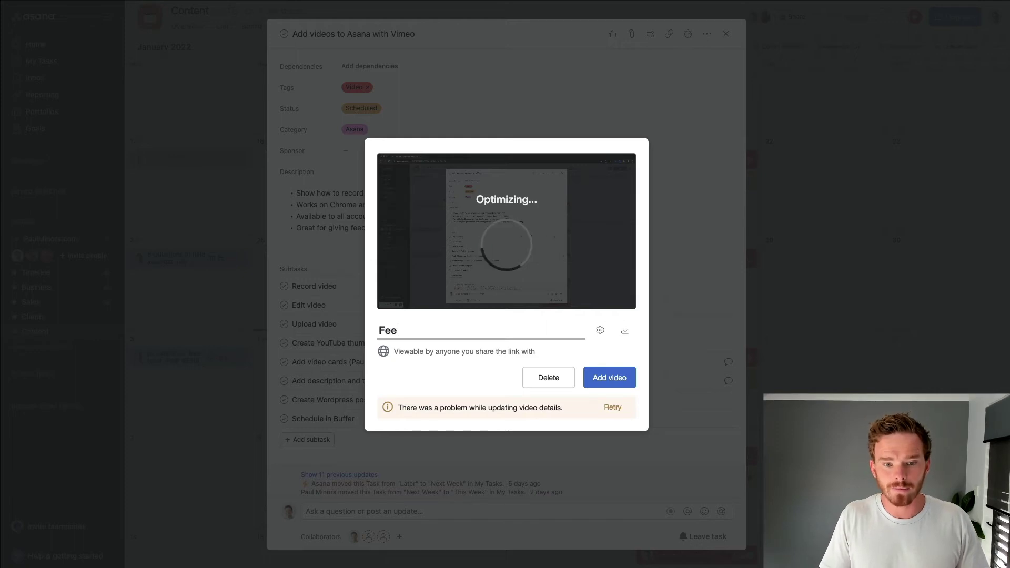
{"action": "key", "text": "BackSpace"}
{"action": "key", "text": "BackSpace"}
{"action": "key", "text": "BackSpace"}
{"action": "key", "text": "BackSpace"}
{"action": "key", "text": "BackSpace"}
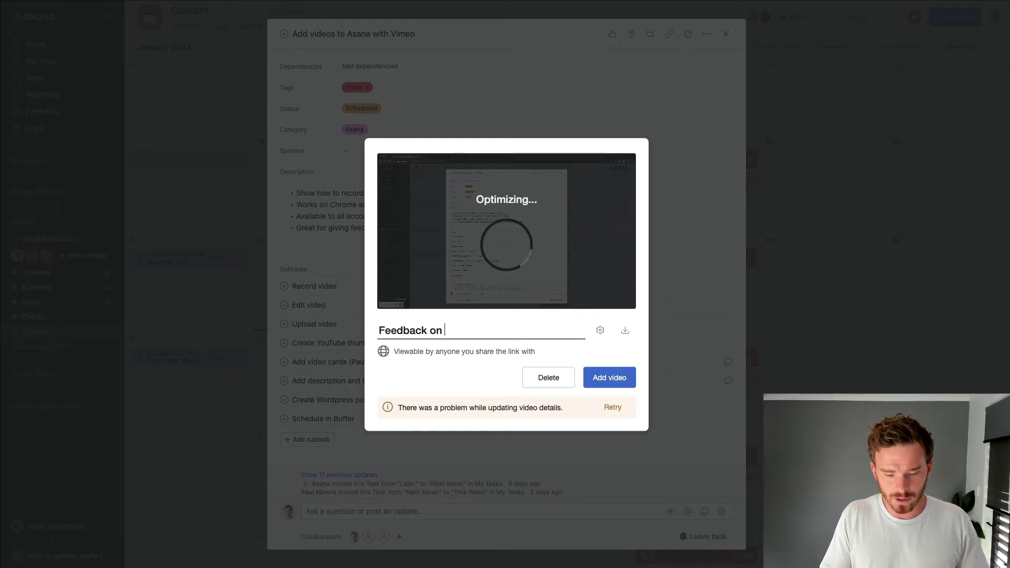
{"action": "type", "text": "blog post"}
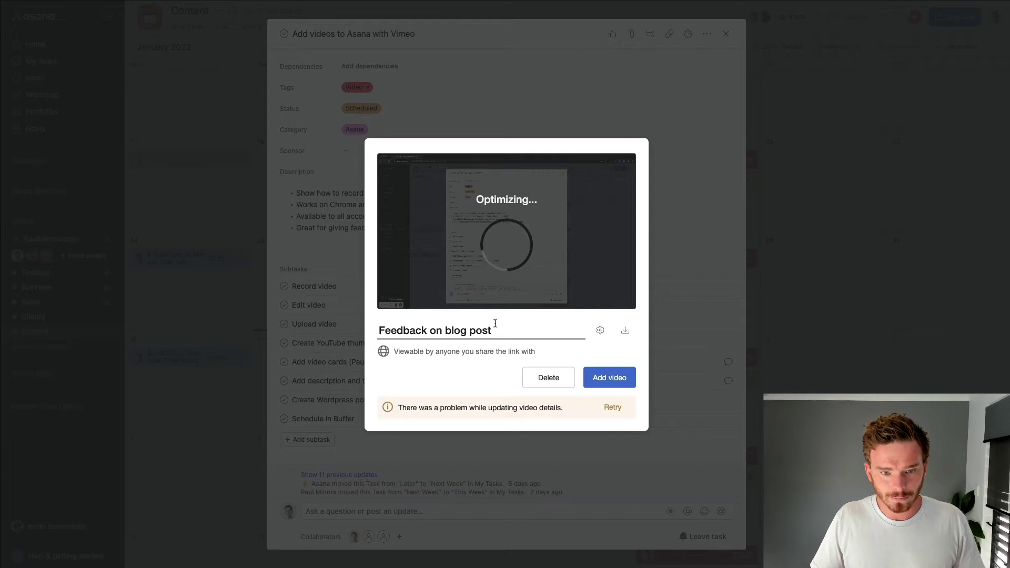
Review the video's Vimeo settings and insert the video into the comment.
{"action": "left_click", "coordinate": [599, 333]}
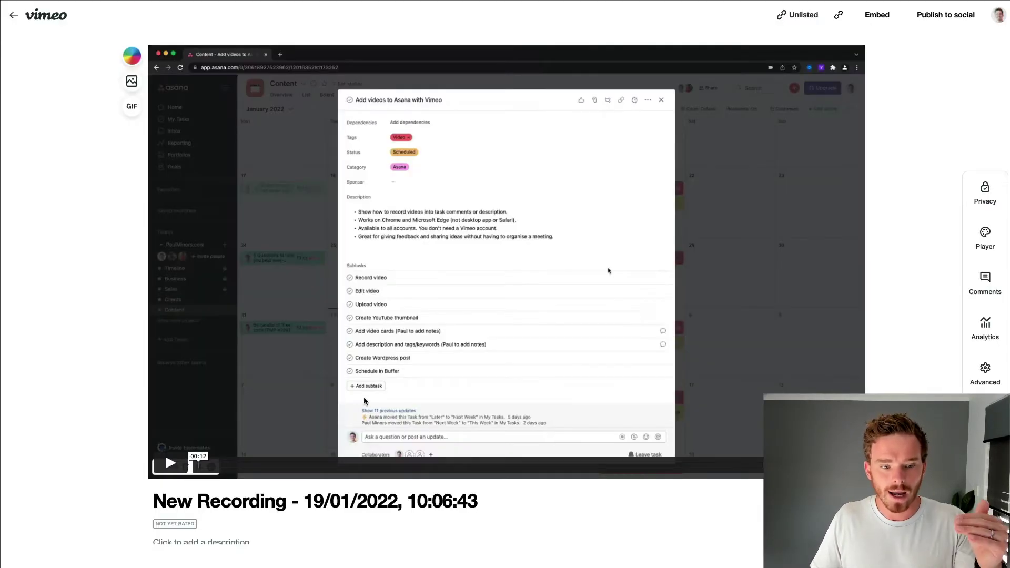
{"action": "scroll", "coordinate": [360, 400], "scroll_direction": "down", "scroll_amount": 1}
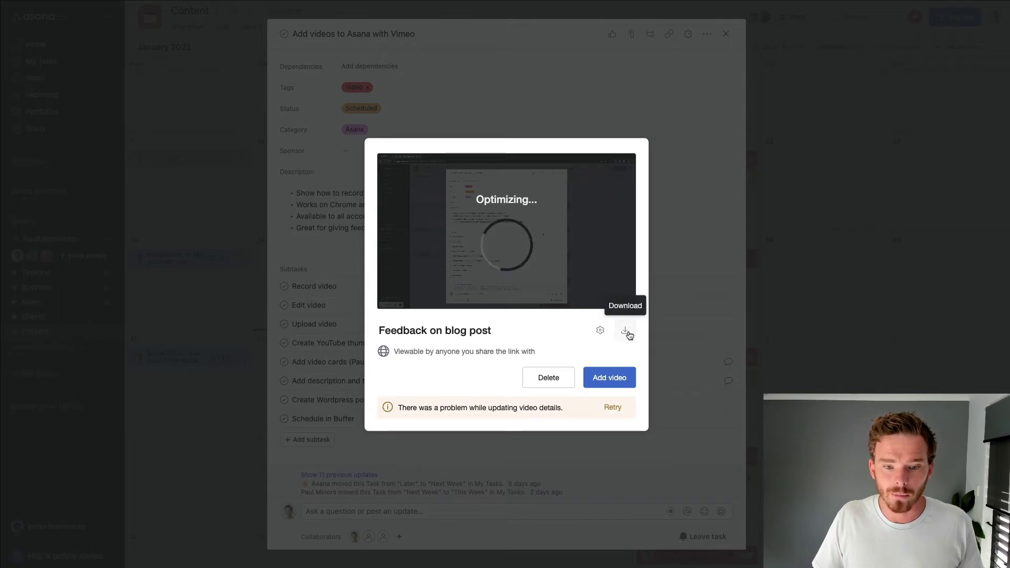
{"action": "left_click", "coordinate": [607, 377]}
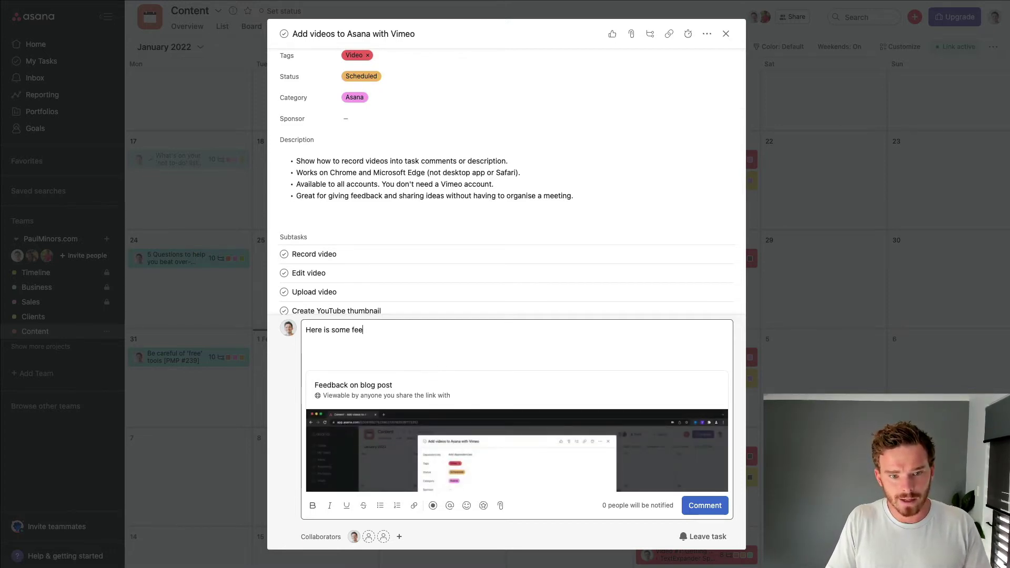
Finish the comment 'Here is some feedback on the blog post:' and post it with the video.
{"action": "type", "text": "dback on the"}
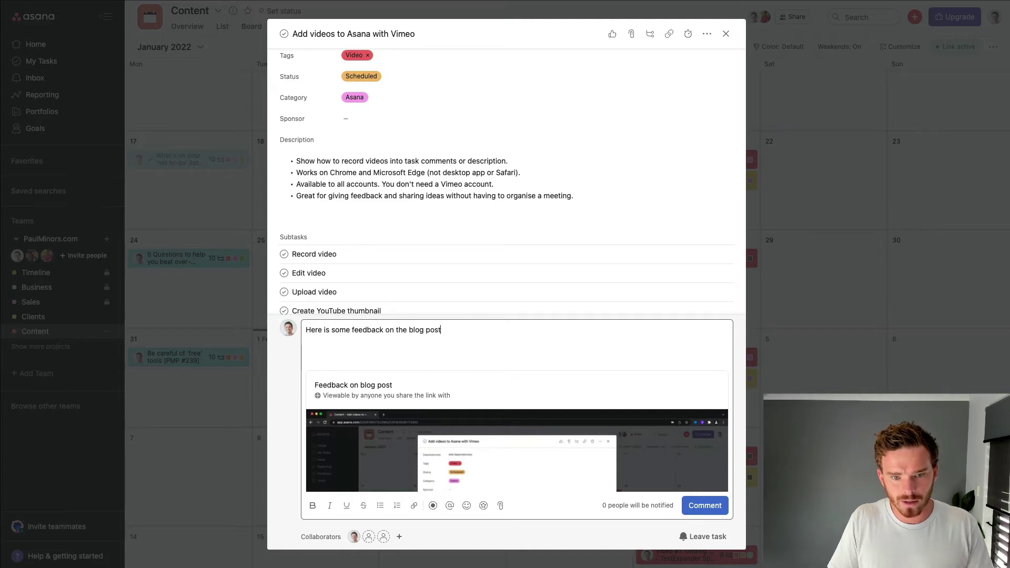
{"action": "left_click", "coordinate": [705, 505]}
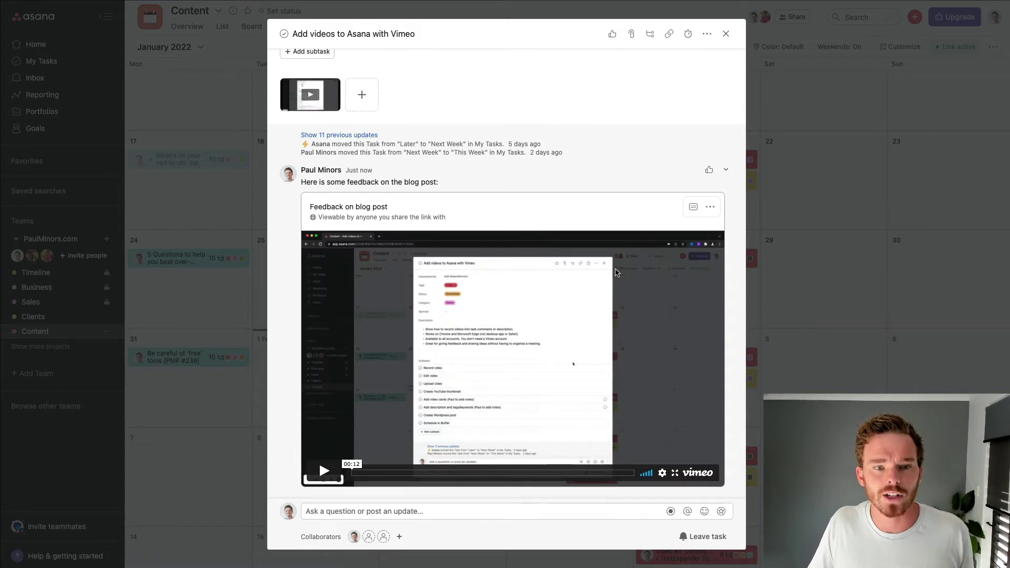
{"action": "scroll", "coordinate": [617, 272], "scroll_direction": "up", "scroll_amount": 1}
{"action": "scroll", "coordinate": [556, 318], "scroll_direction": "down", "scroll_amount": 2}
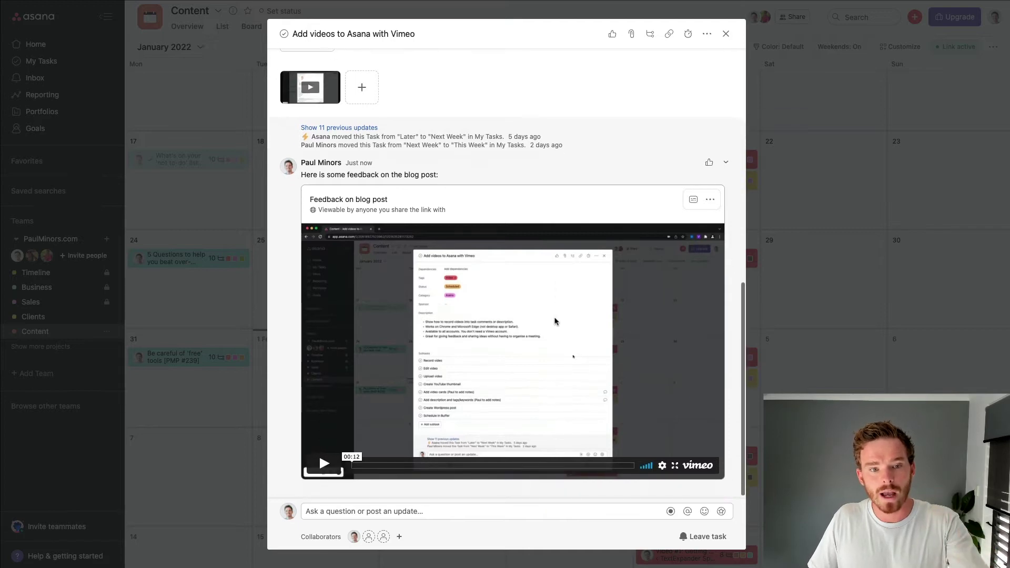
{"action": "scroll", "coordinate": [550, 313], "scroll_direction": "up", "scroll_amount": 10}
{"action": "scroll", "coordinate": [550, 314], "scroll_direction": "down", "scroll_amount": 5}
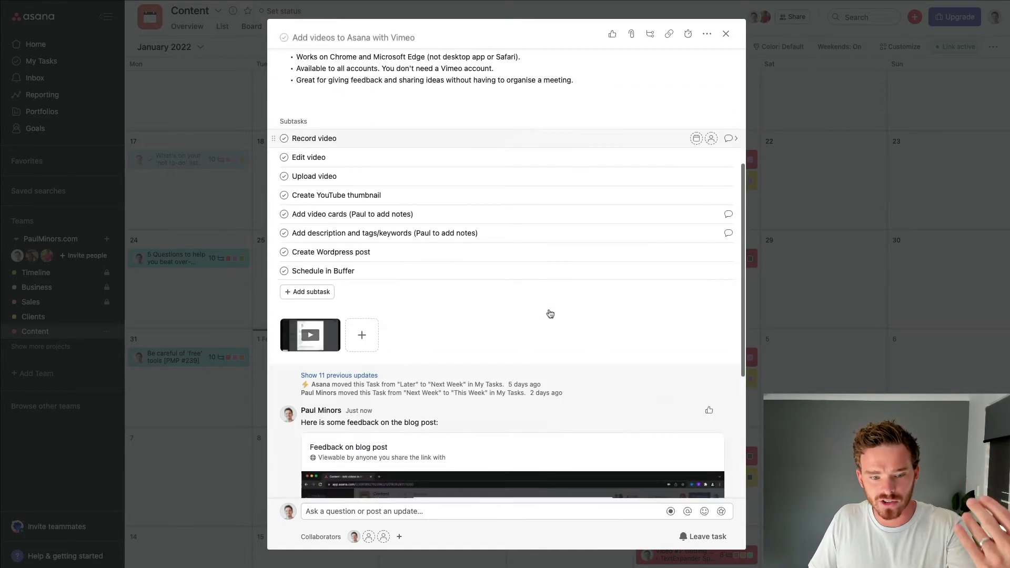
{"action": "scroll", "coordinate": [550, 315], "scroll_direction": "down", "scroll_amount": 5}
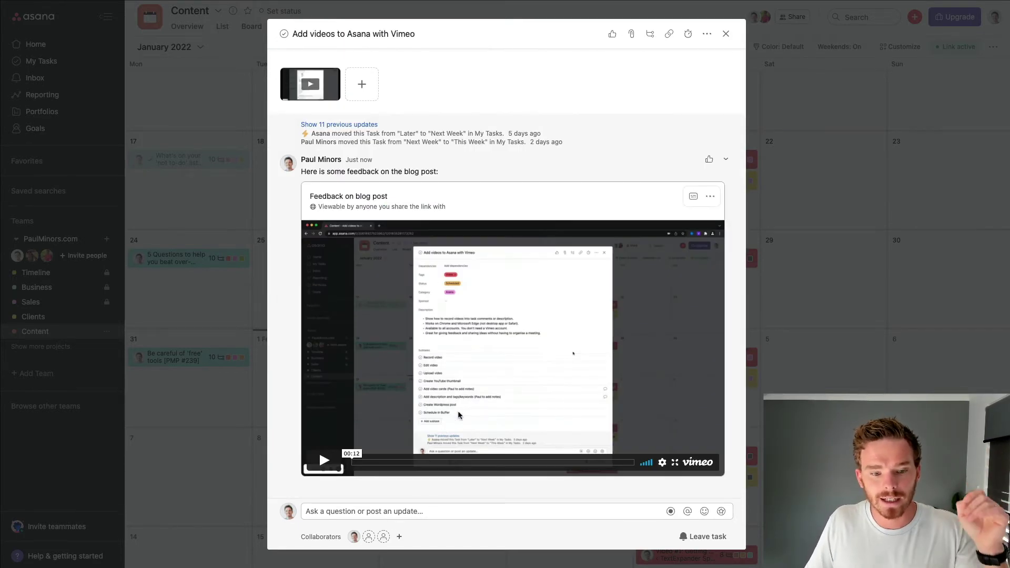
Play and pause the embedded video, then view its transcript.
{"action": "left_click", "coordinate": [323, 460]}
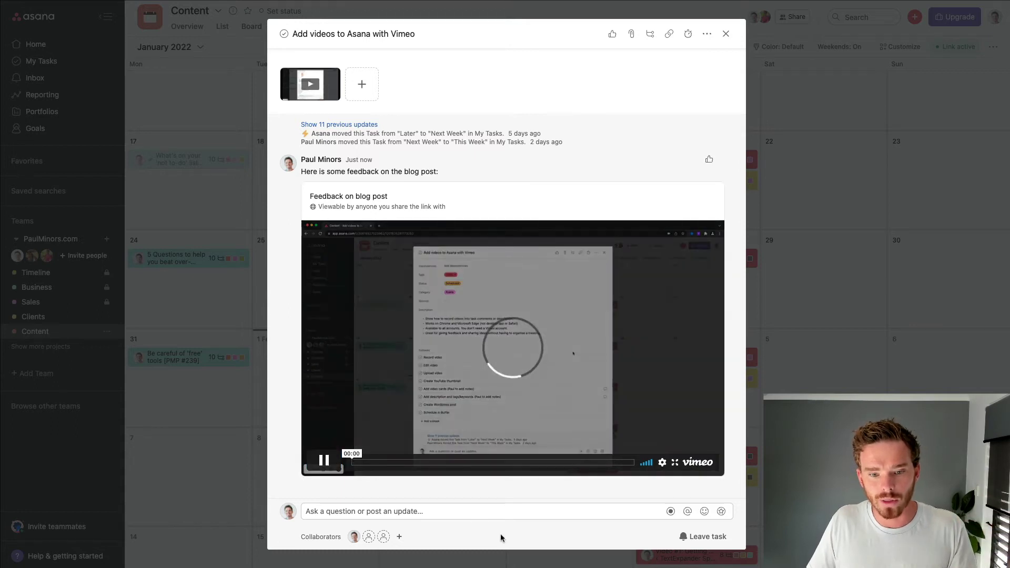
{"action": "left_click", "coordinate": [321, 461]}
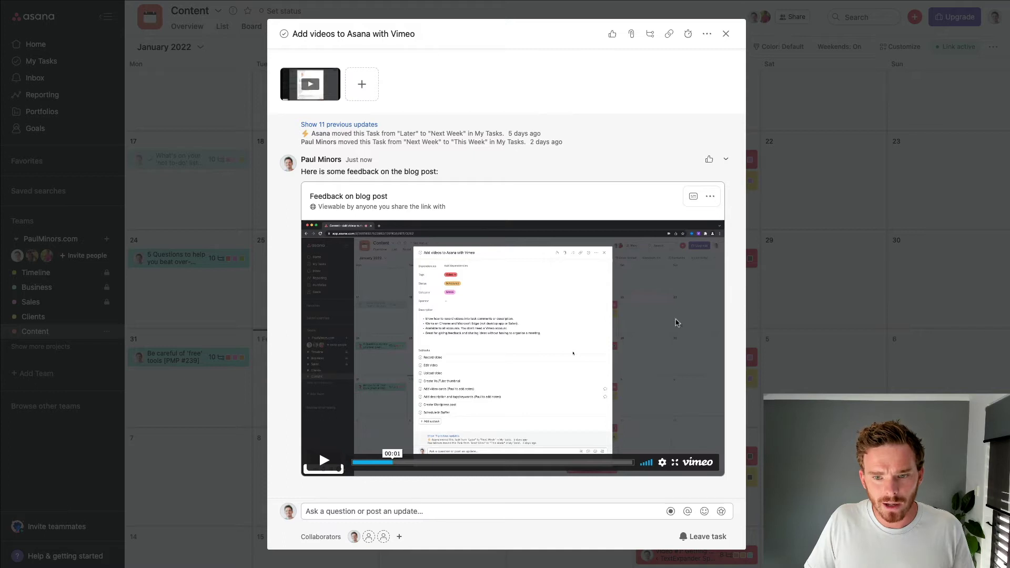
{"action": "left_click", "coordinate": [693, 198]}
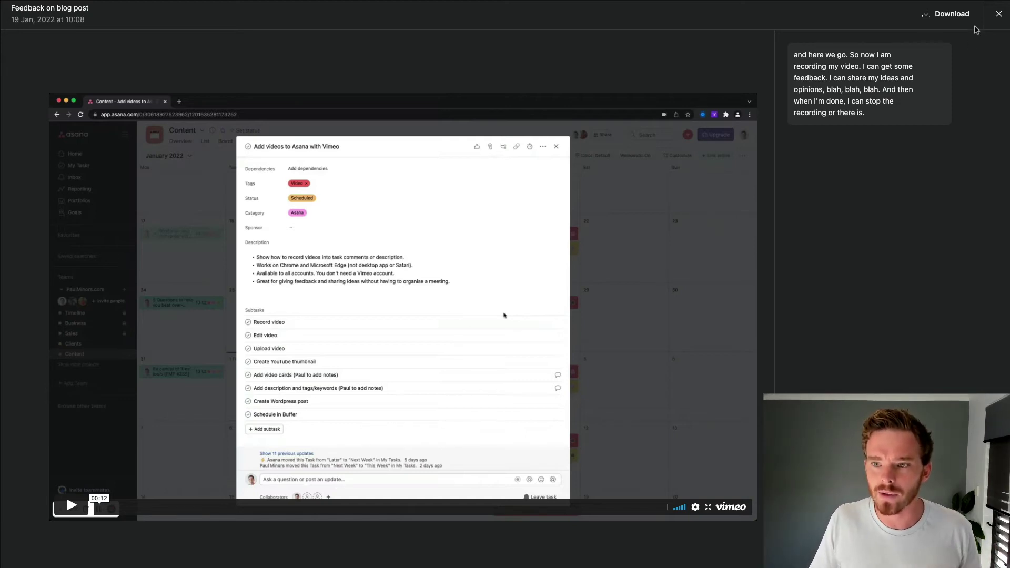
Close the full-screen transcript viewer and bring up the video comment's options menu.
{"action": "left_click", "coordinate": [999, 14]}
{"action": "left_click", "coordinate": [710, 196]}
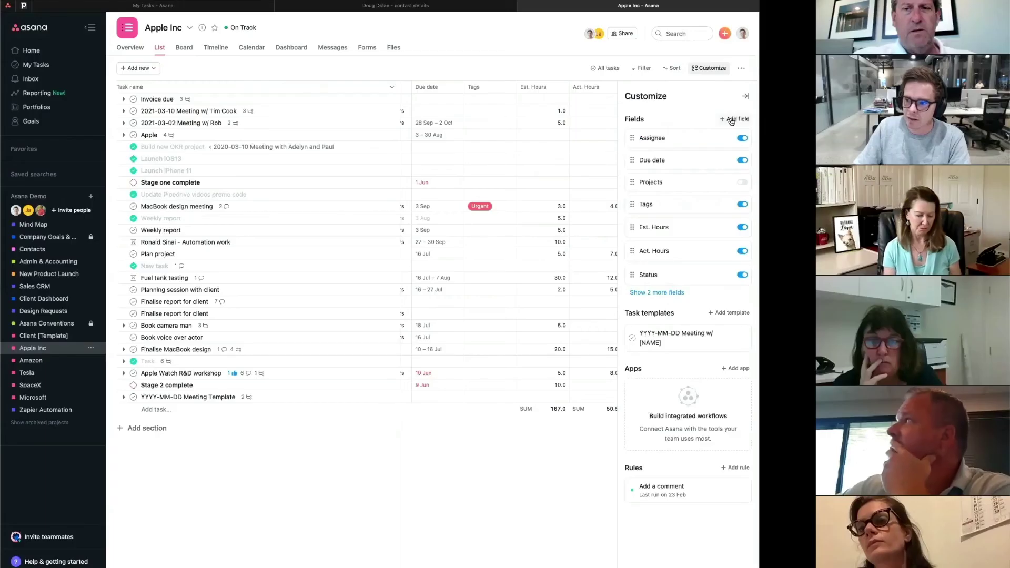
Open the '2.1: Setting up a project' lesson from the Master Asana dashboard.
{"action": "left_click", "coordinate": [732, 119]}
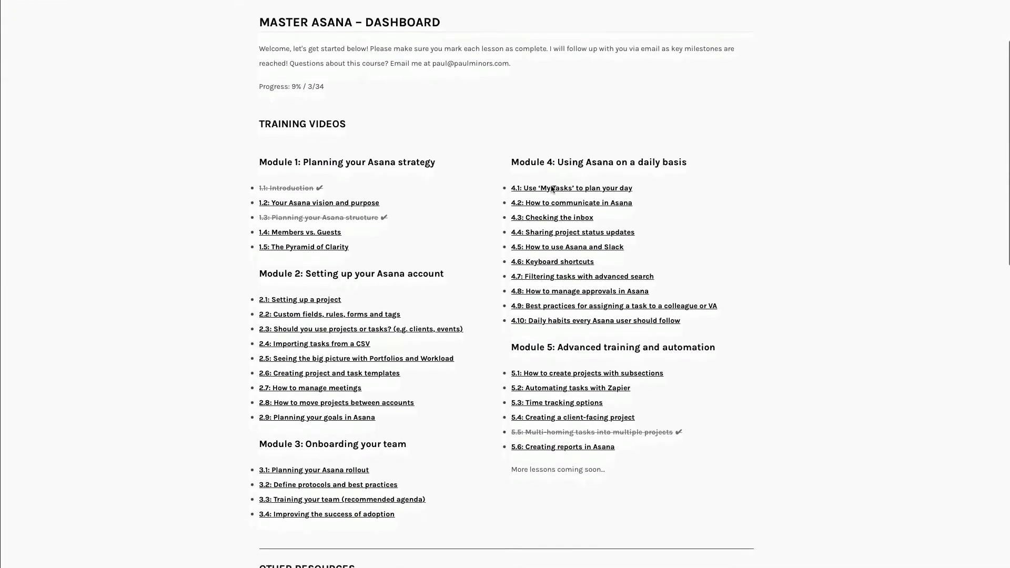
{"action": "left_click", "coordinate": [332, 294]}
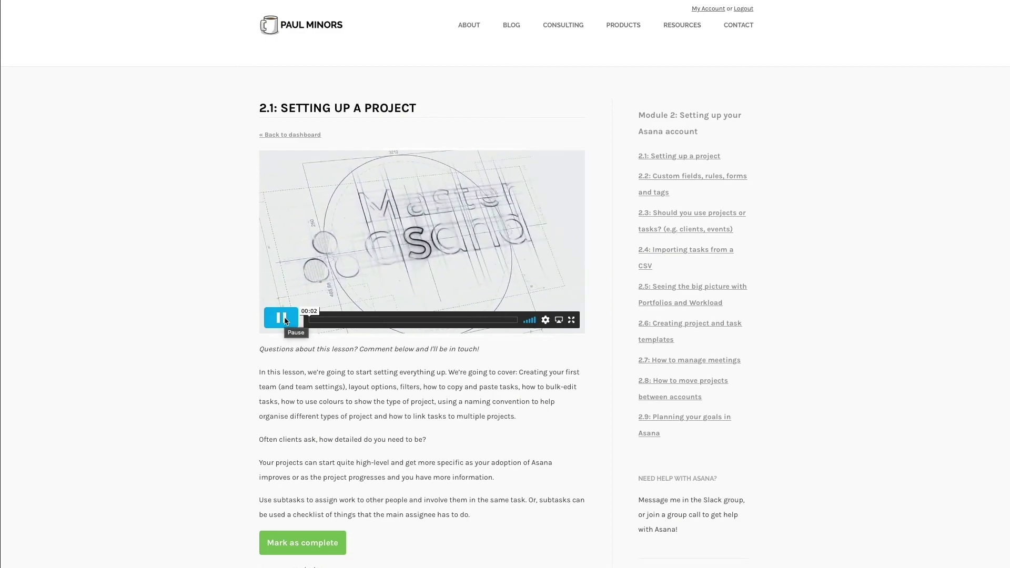